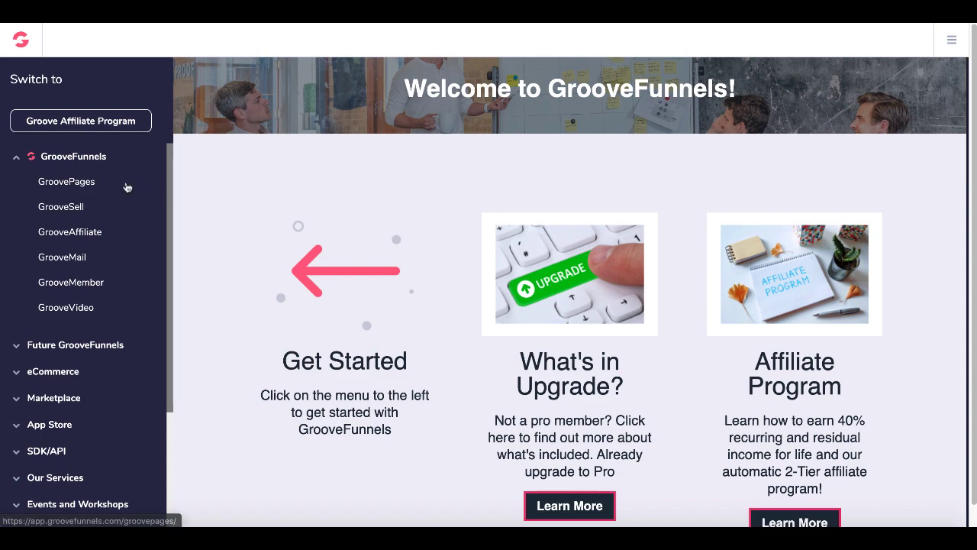
# Step: Open the Demo and Test Site from GroovePages in the page editor
pyautogui.click(83, 185)
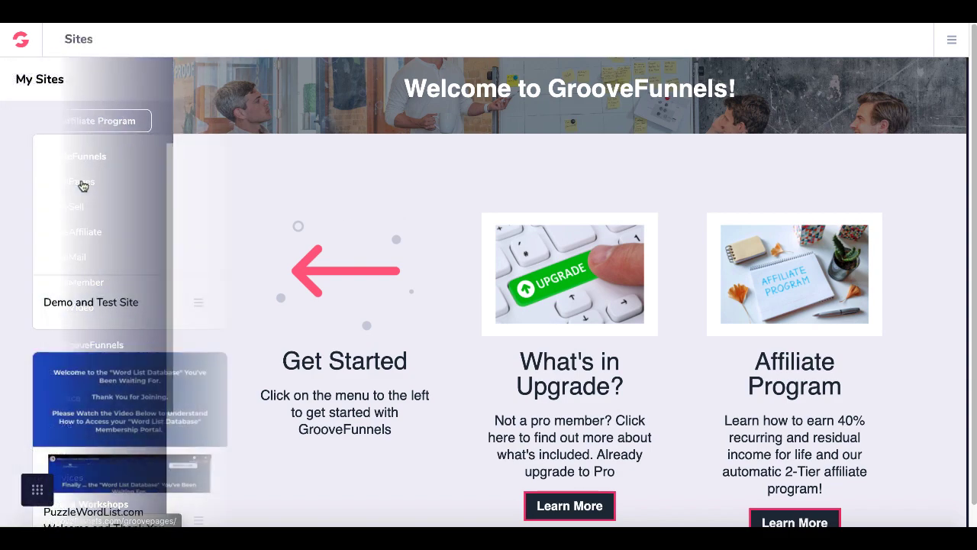
pyautogui.moveTo(170, 229)
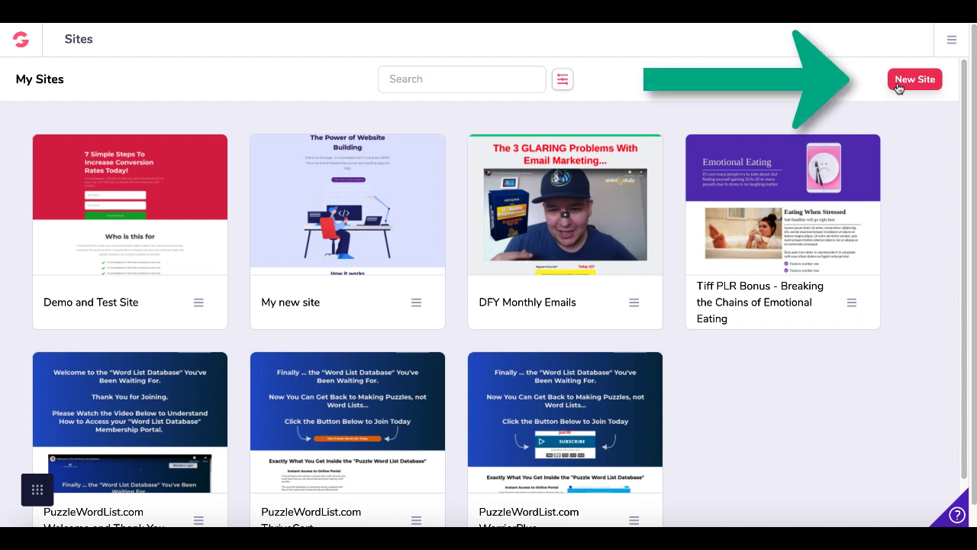
pyautogui.moveTo(151, 204)
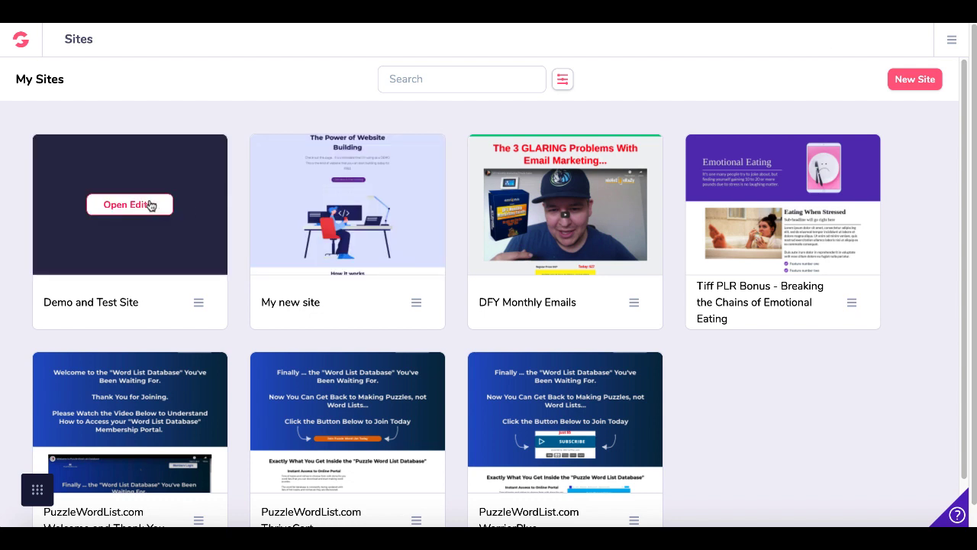
pyautogui.click(151, 205)
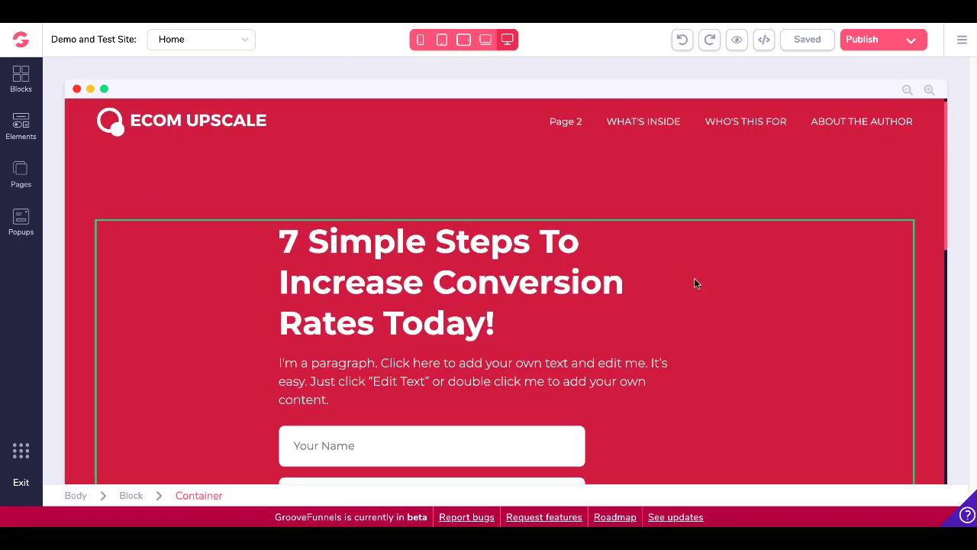
pyautogui.scroll(-3, 696, 283)
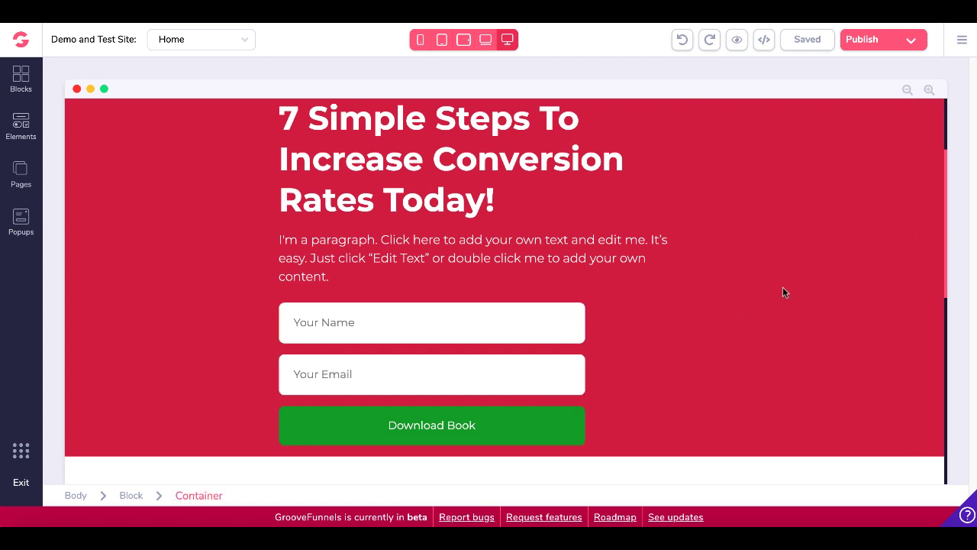
# Step: Examine the account's integrations and the fields required to add a new Mailchimp integration, without adding one
pyautogui.click(962, 43)
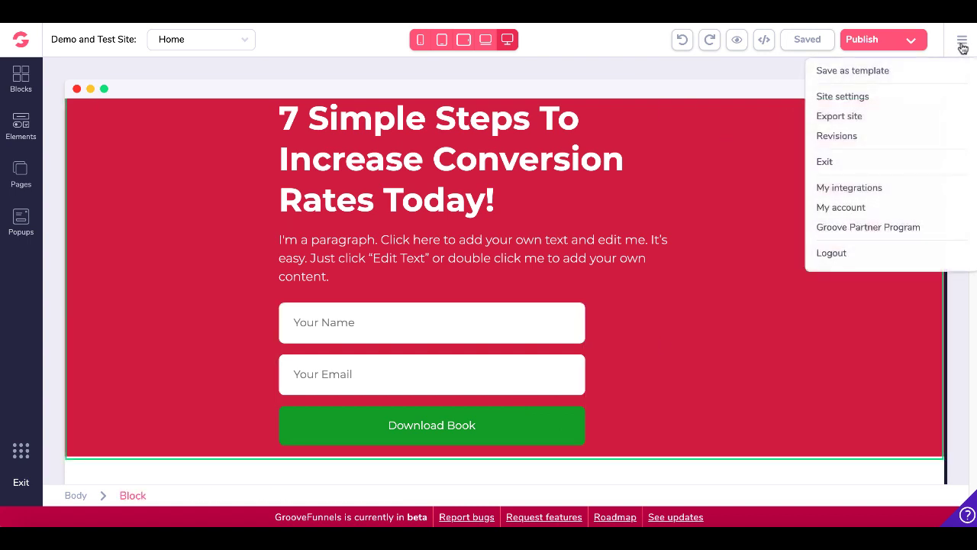
pyautogui.click(857, 189)
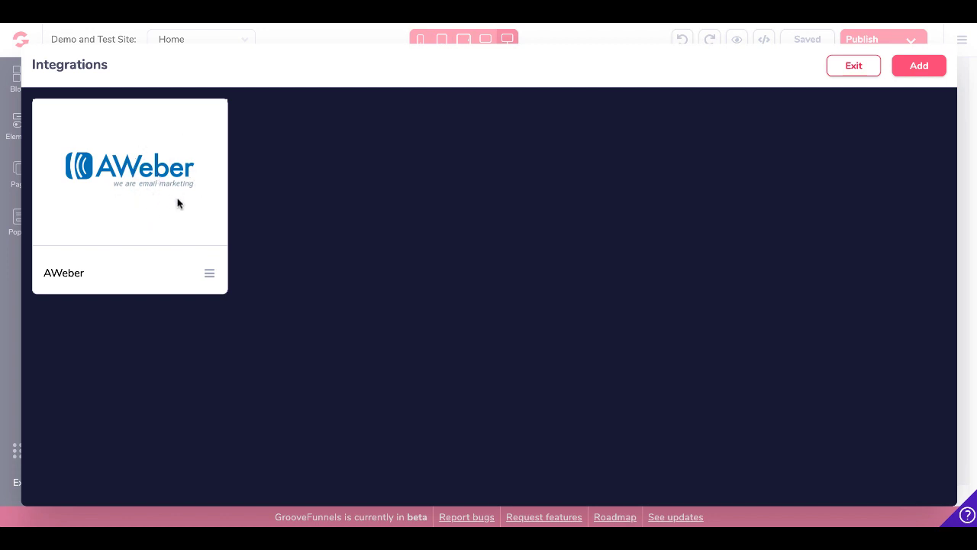
pyautogui.click(919, 70)
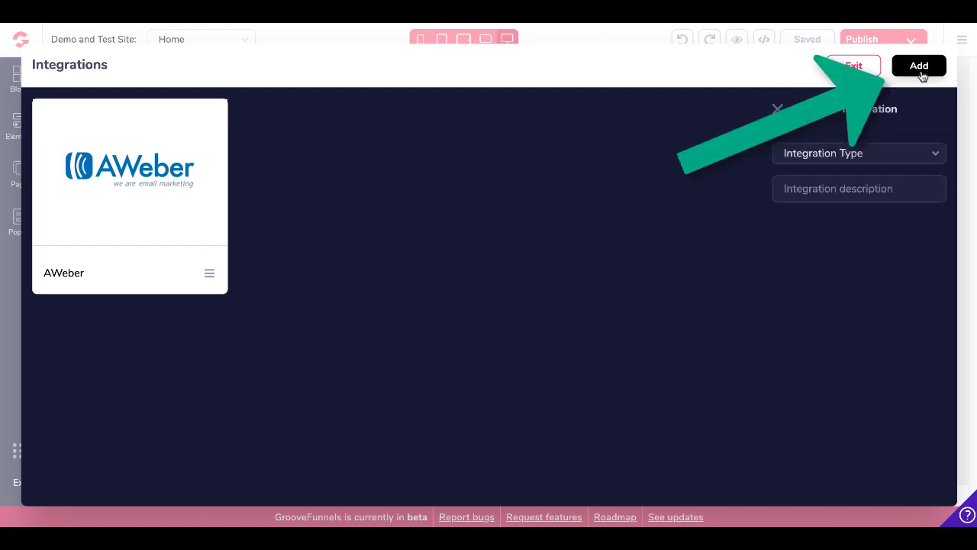
pyautogui.click(915, 154)
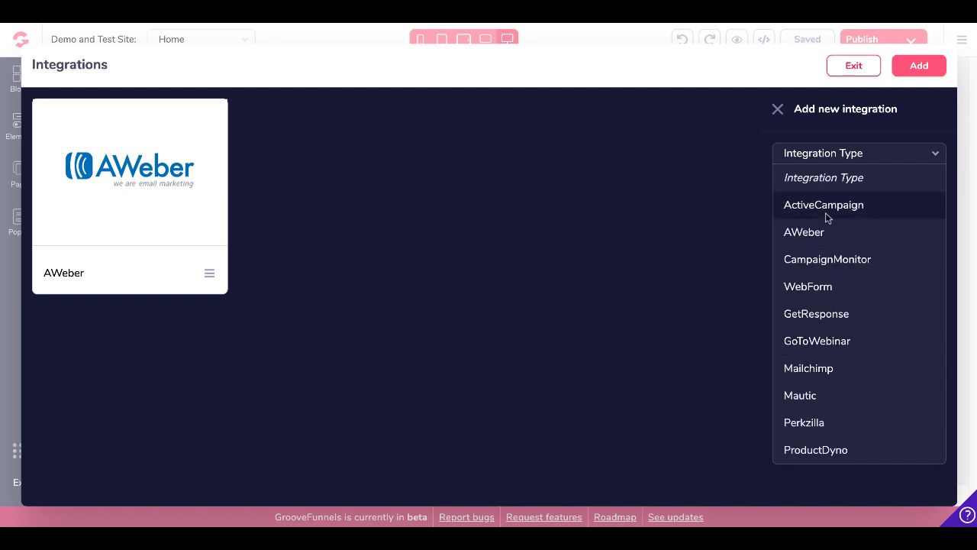
pyautogui.click(817, 368)
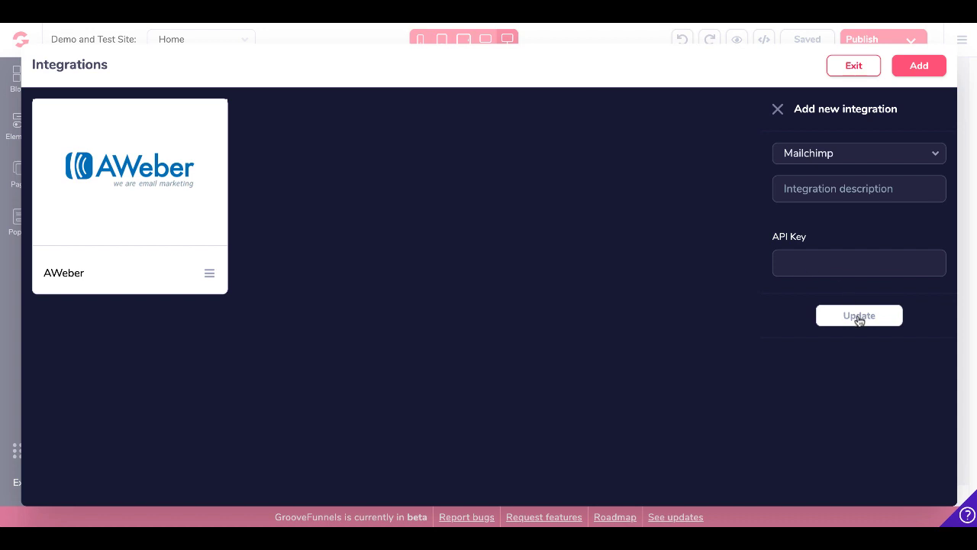
pyautogui.click(778, 111)
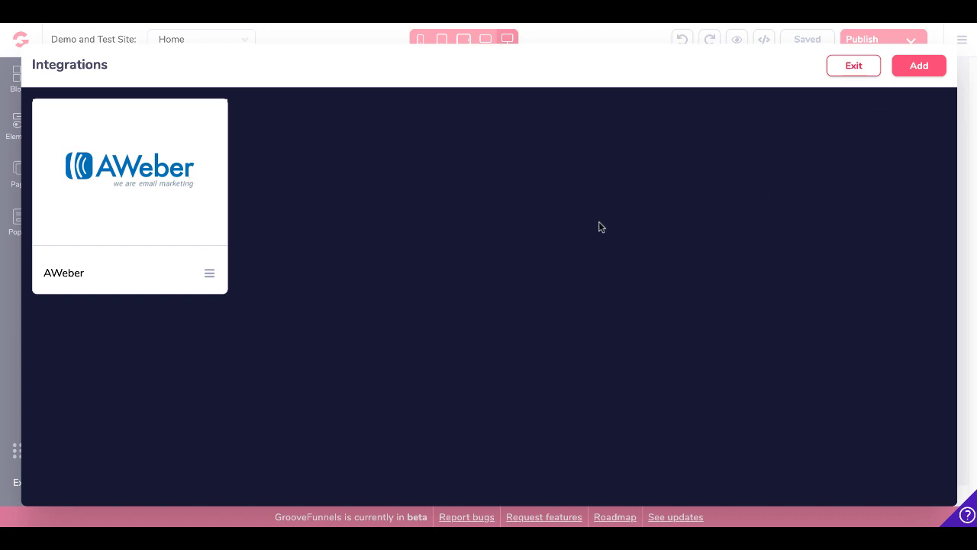
pyautogui.click(854, 70)
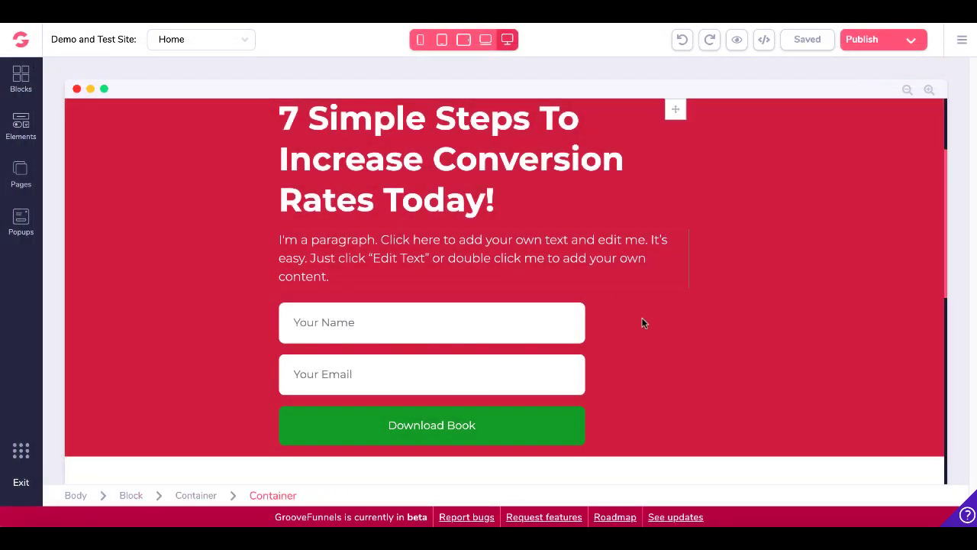
# Step: Select the form container that holds the Your Name field, Your Email field and Download Book button
pyautogui.scroll(2, 647, 320)
pyautogui.scroll(-1, 647, 319)
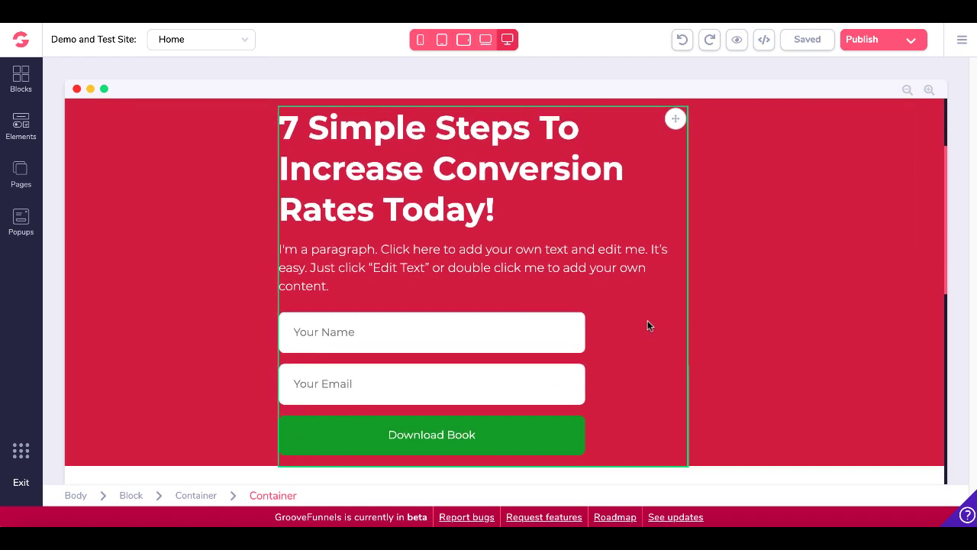
pyautogui.click(472, 328)
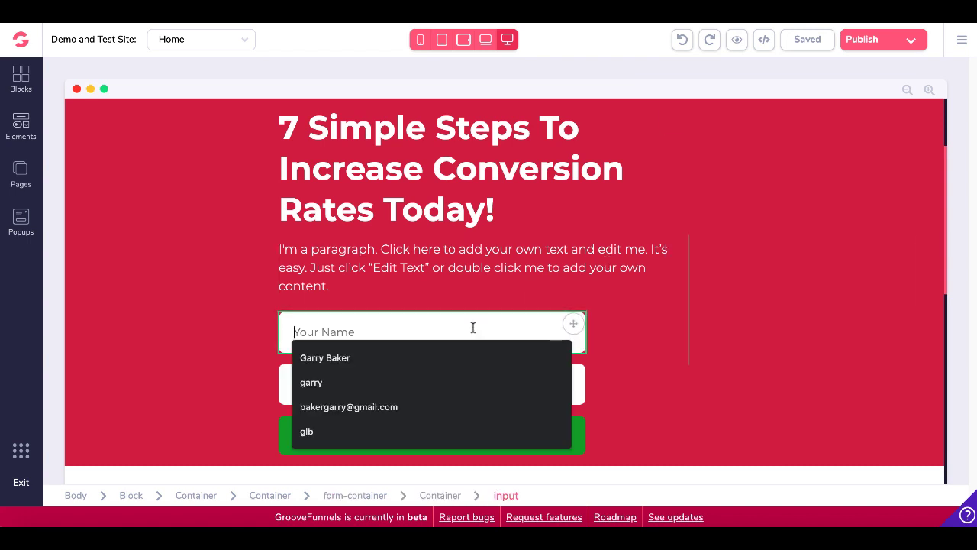
pyautogui.click(268, 383)
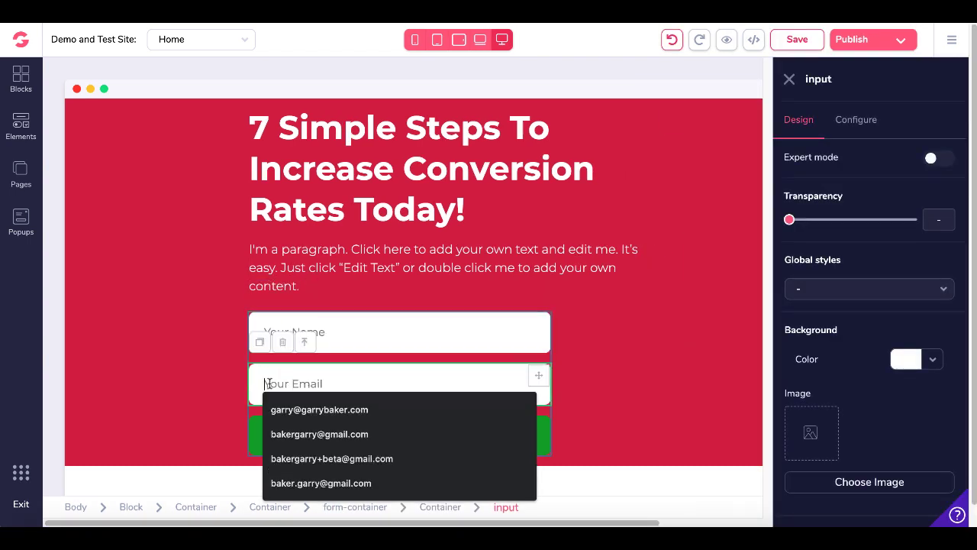
pyautogui.click(583, 383)
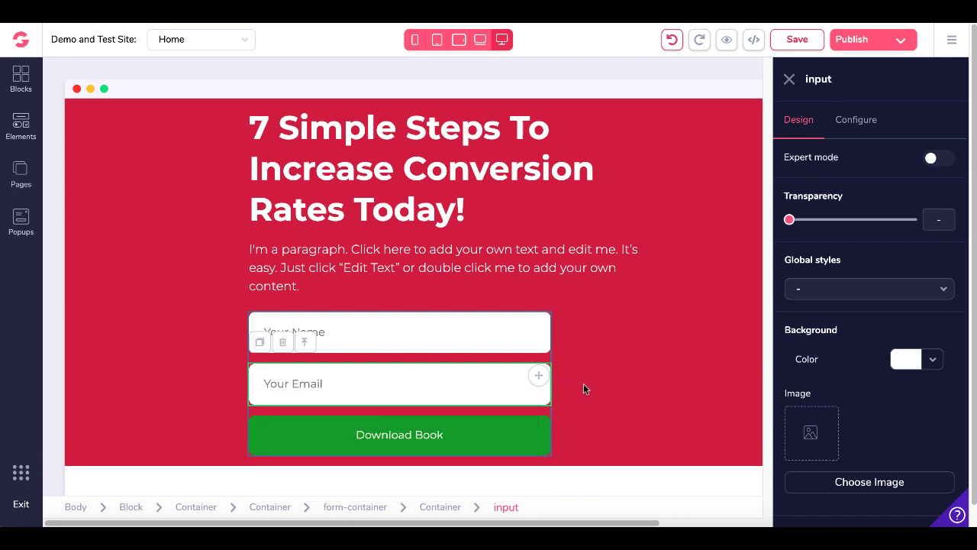
pyautogui.click(516, 426)
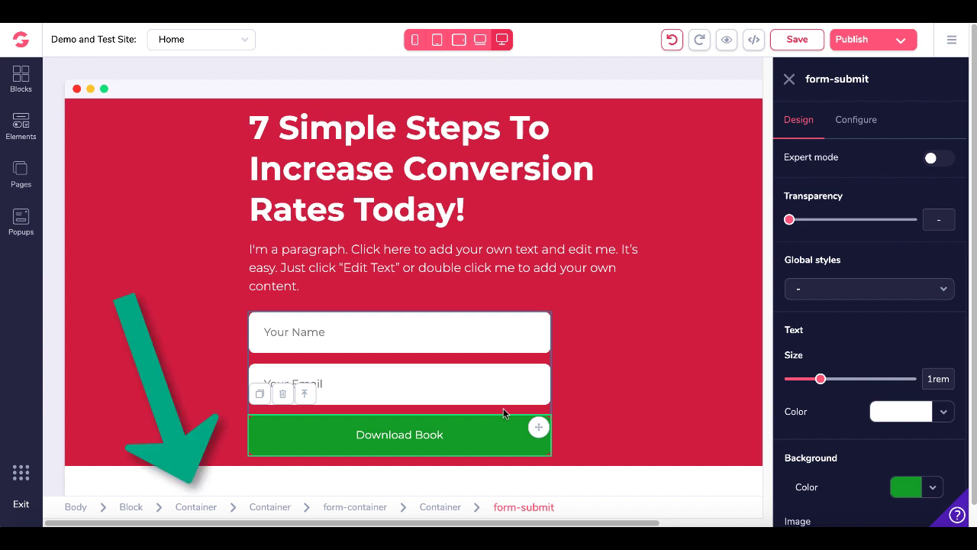
pyautogui.click(503, 410)
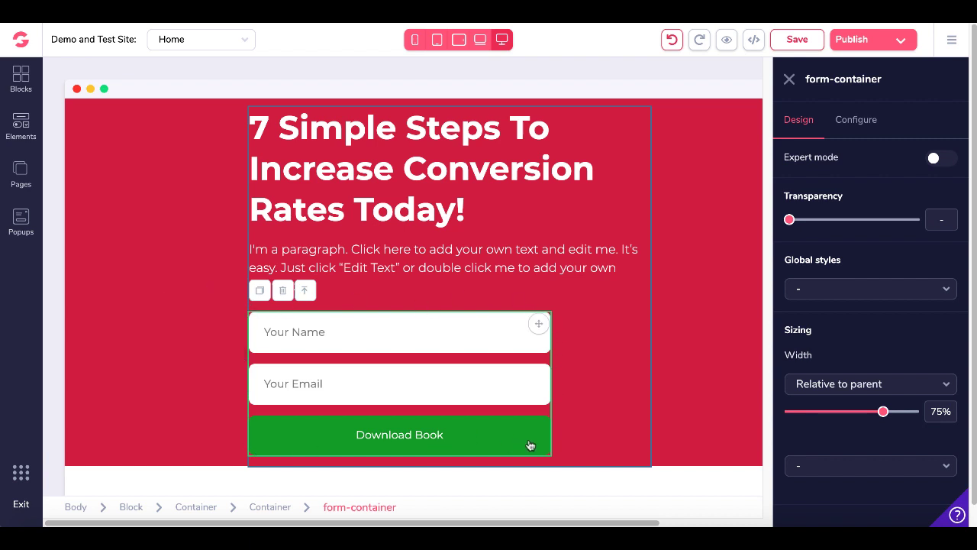
# Step: Review the form container's integration, list and thank-you redirect options, and check the site's publish settings
pyautogui.click(856, 122)
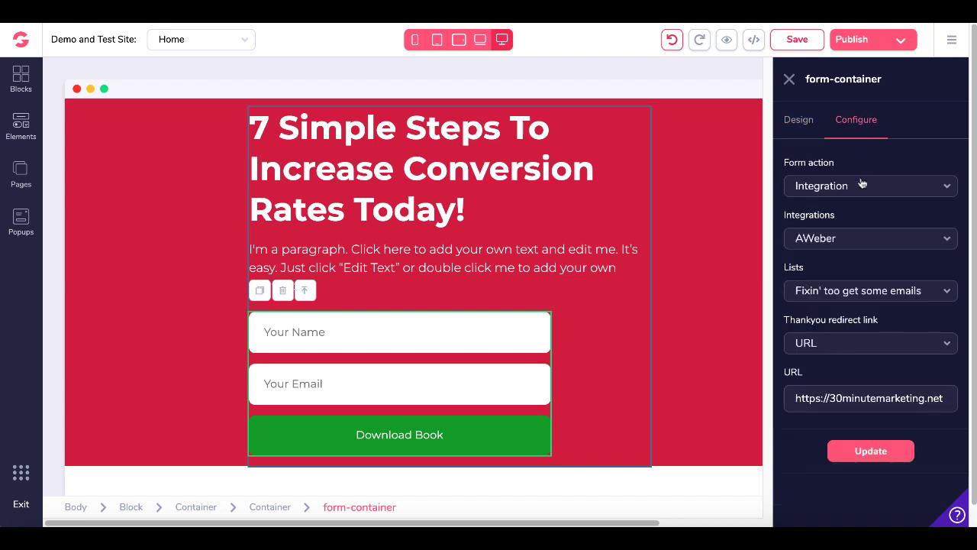
pyautogui.click(853, 239)
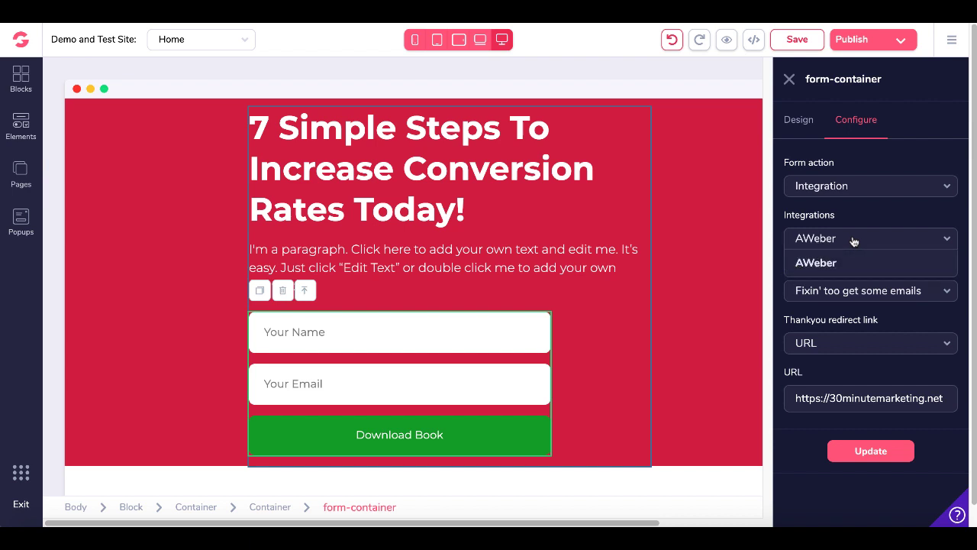
pyautogui.click(890, 309)
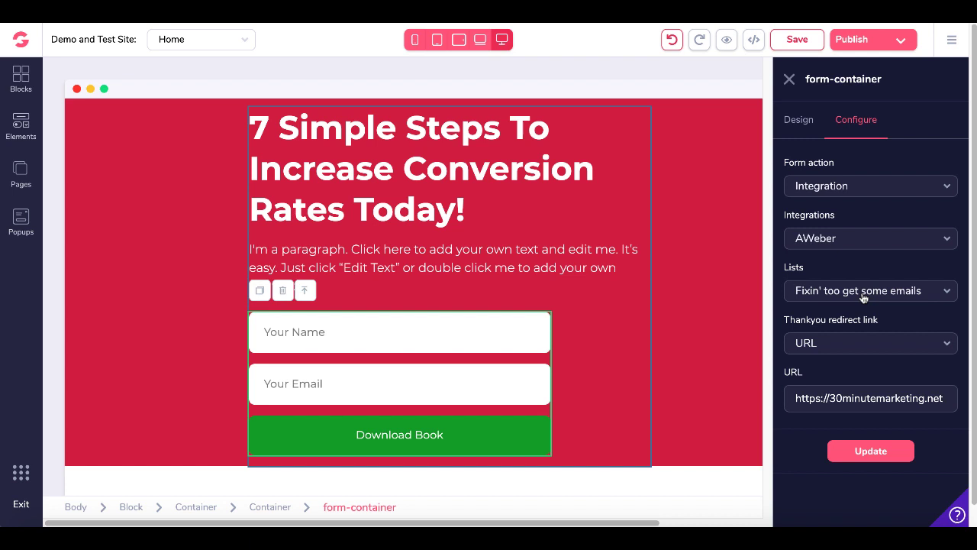
pyautogui.click(844, 346)
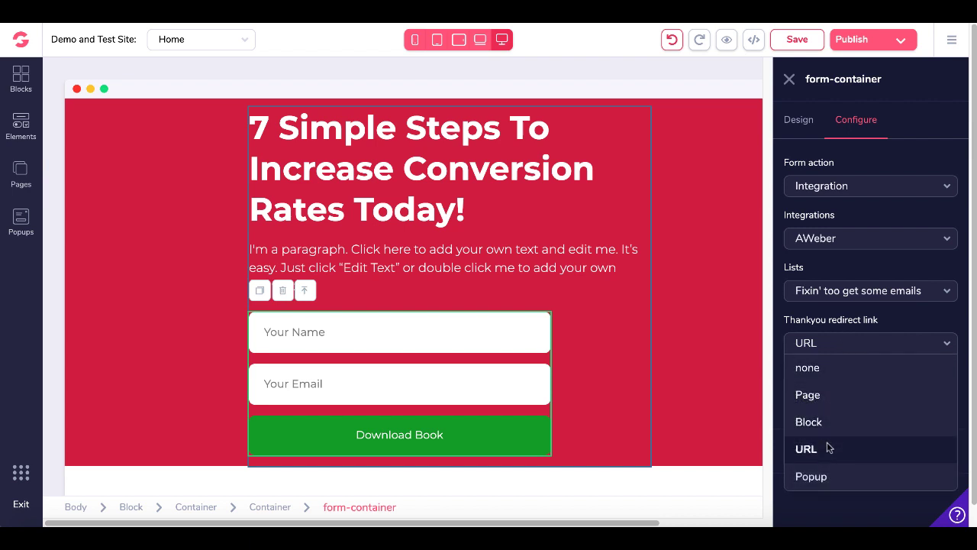
pyautogui.click(882, 321)
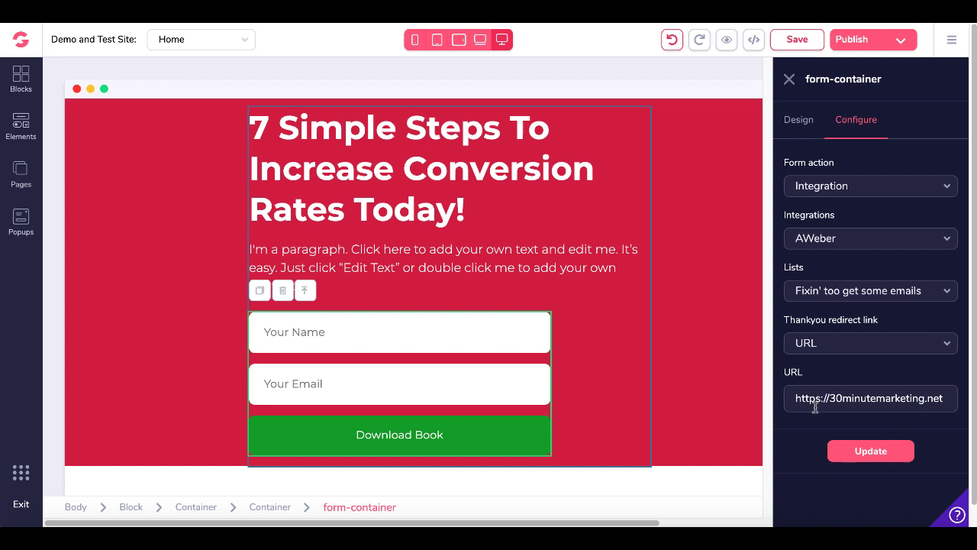
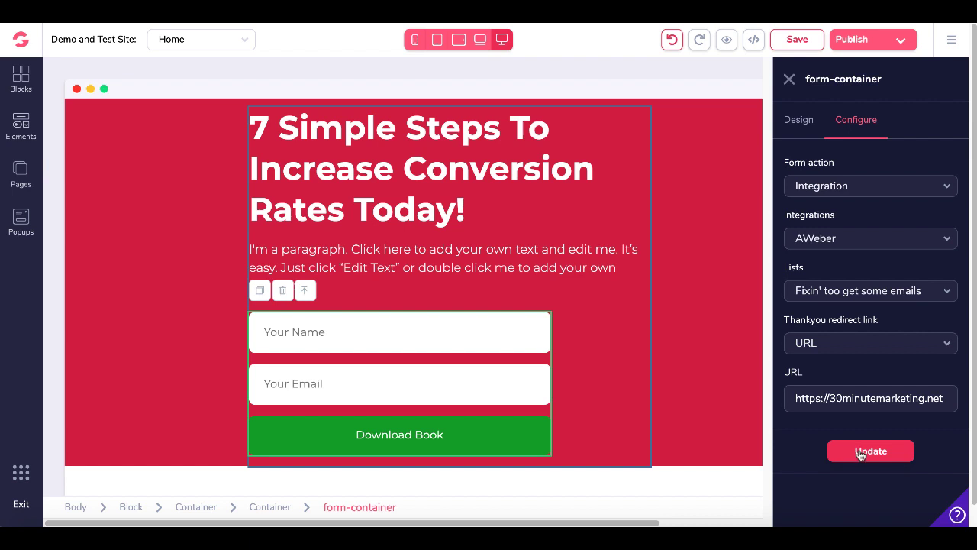
pyautogui.click(904, 46)
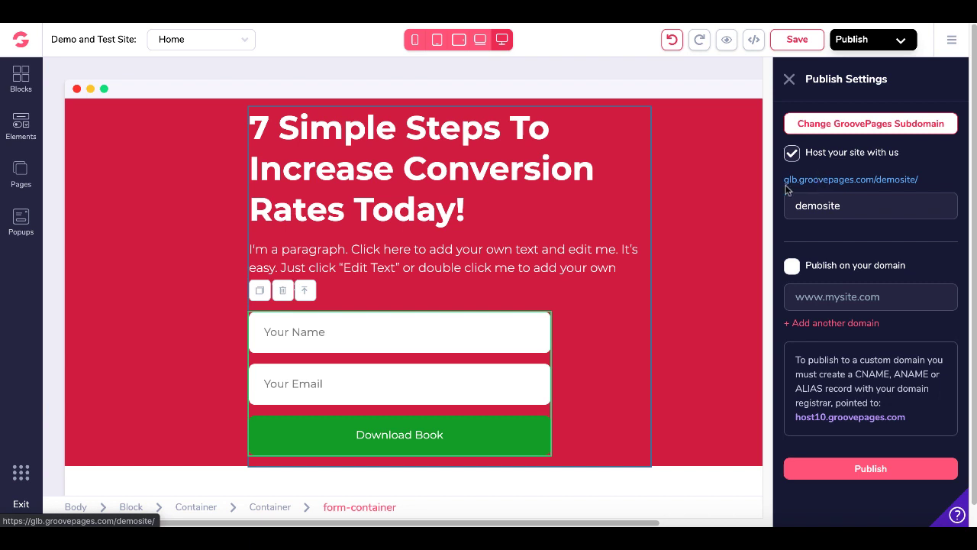
# Step: Set the name field's placeholder to "Your Name Here", keep validation rules on with input type text, and update the field
pyautogui.click(449, 329)
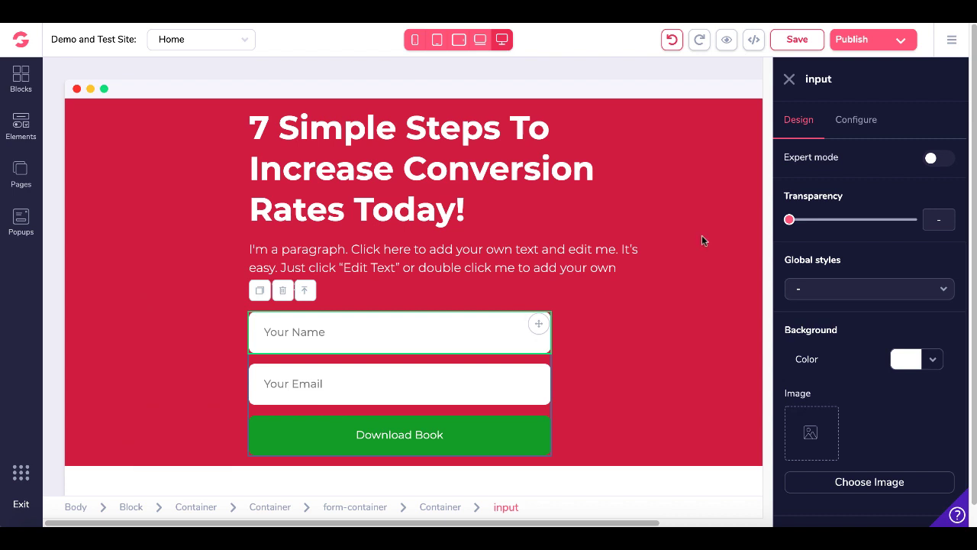
pyautogui.click(856, 122)
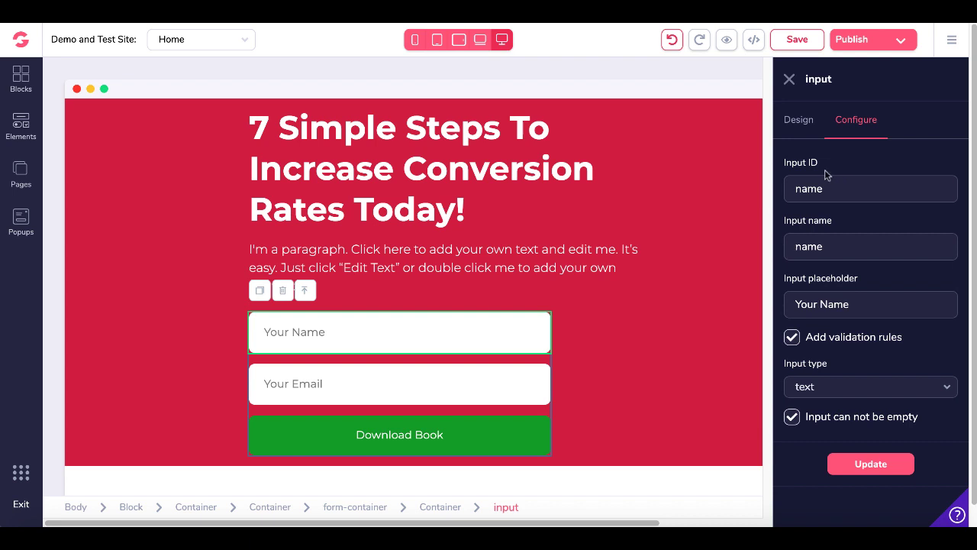
pyautogui.click(855, 301)
pyautogui.write('Here')
pyautogui.click(793, 339)
pyautogui.click(793, 339)
pyautogui.click(815, 390)
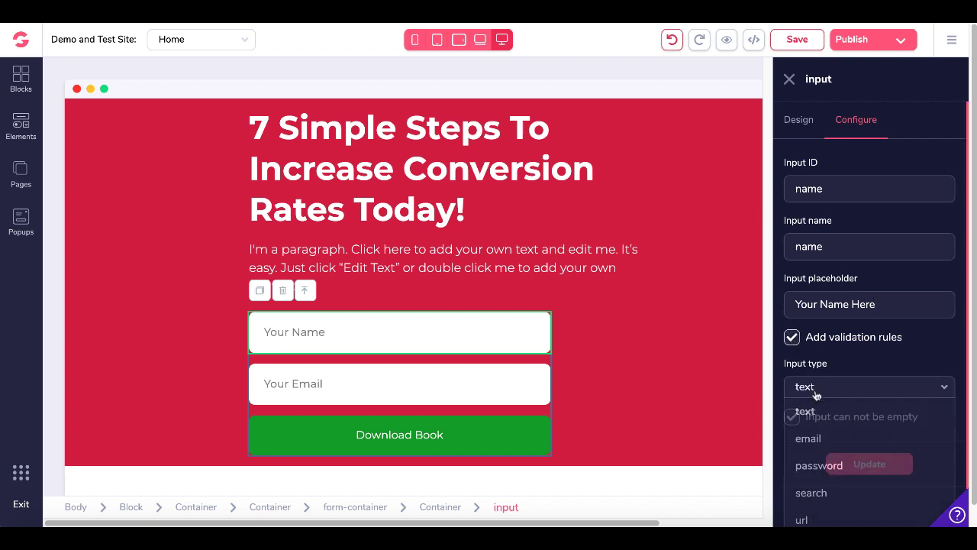
pyautogui.click(819, 412)
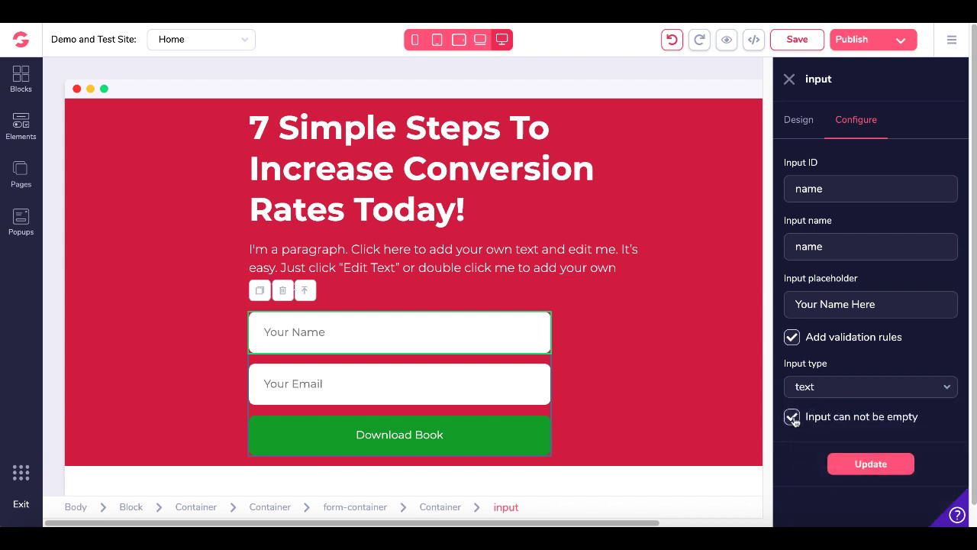
pyautogui.click(871, 463)
# Step: Check the Your Email field's configuration and choose email as its input type
pyautogui.click(538, 398)
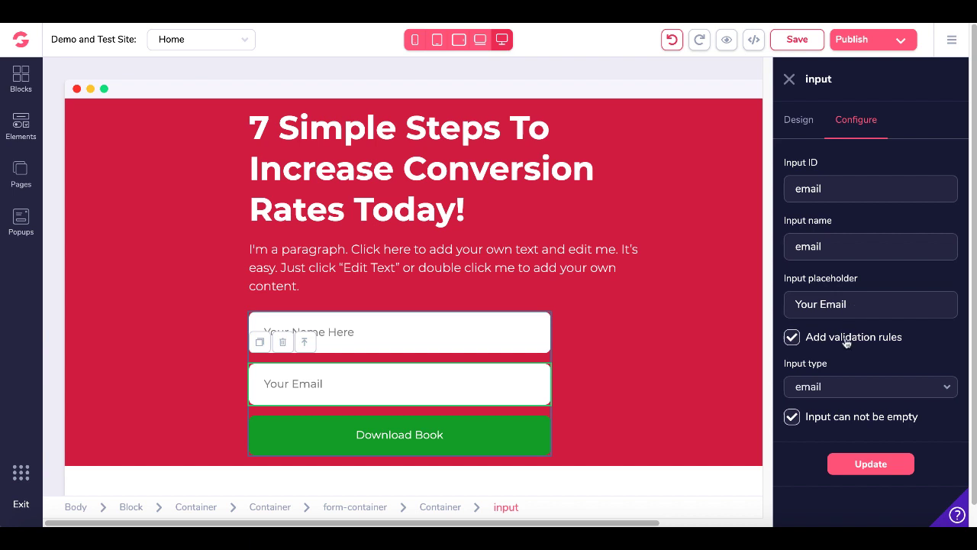
pyautogui.click(849, 393)
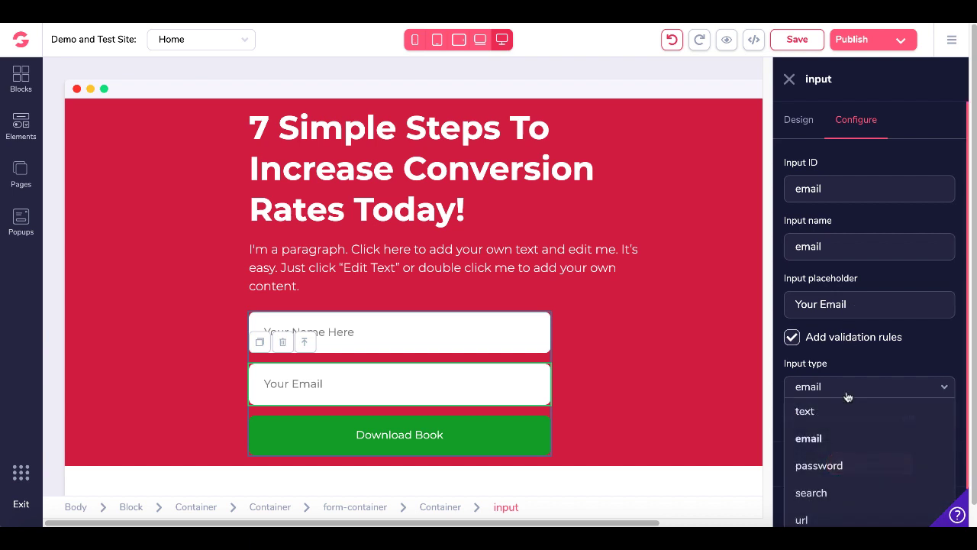
pyautogui.click(845, 436)
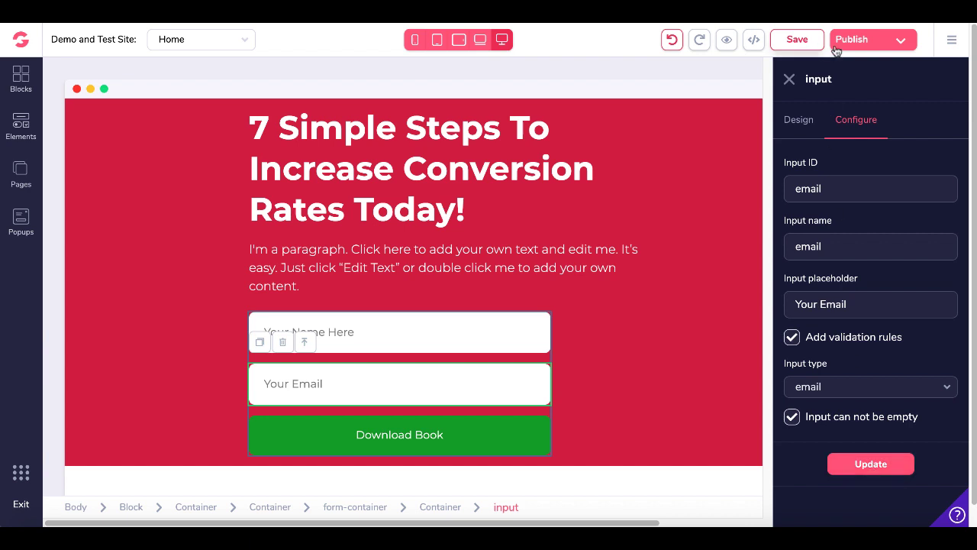
# Step: Publish the site and open its hosted demosite page from the publish settings
pyautogui.click(865, 44)
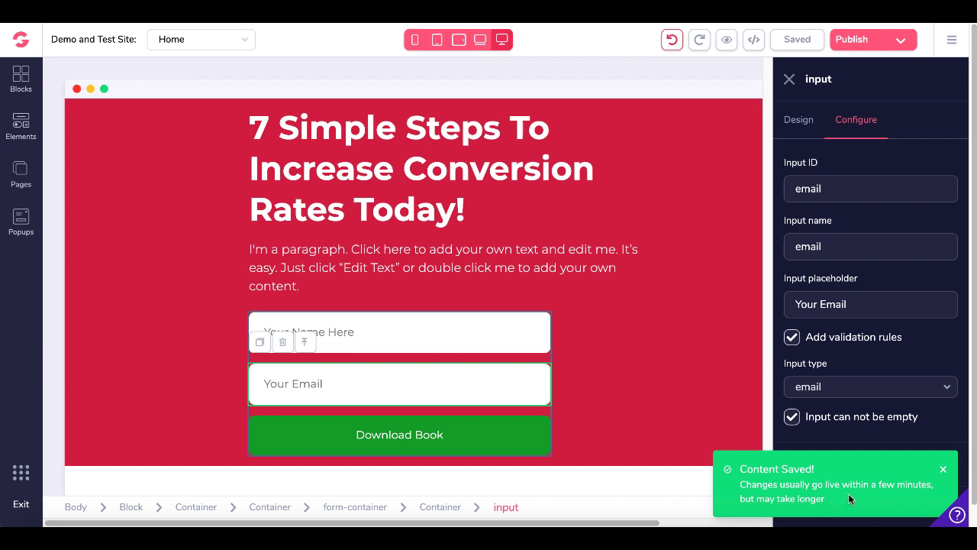
pyautogui.click(902, 44)
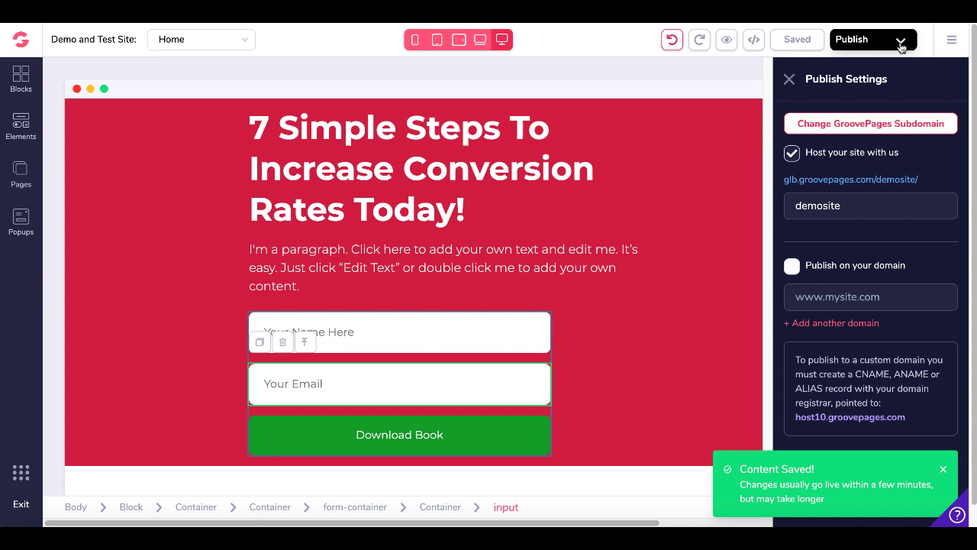
pyautogui.rightClick(826, 183)
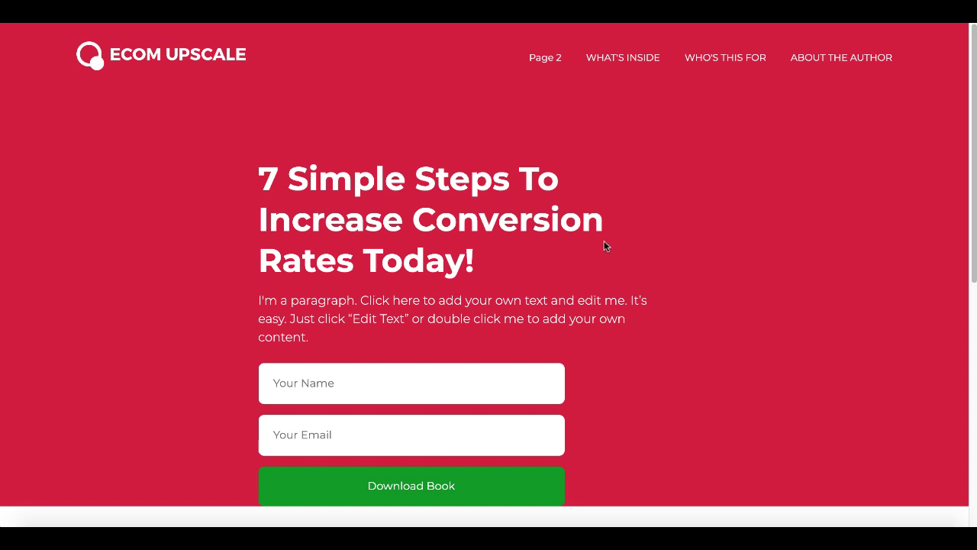
# Step: Fill in the live page's opt-in form with the subscriber's name and email address, and submit it with Download Book
pyautogui.scroll(-1, 604, 244)
pyautogui.scroll(1, 604, 244)
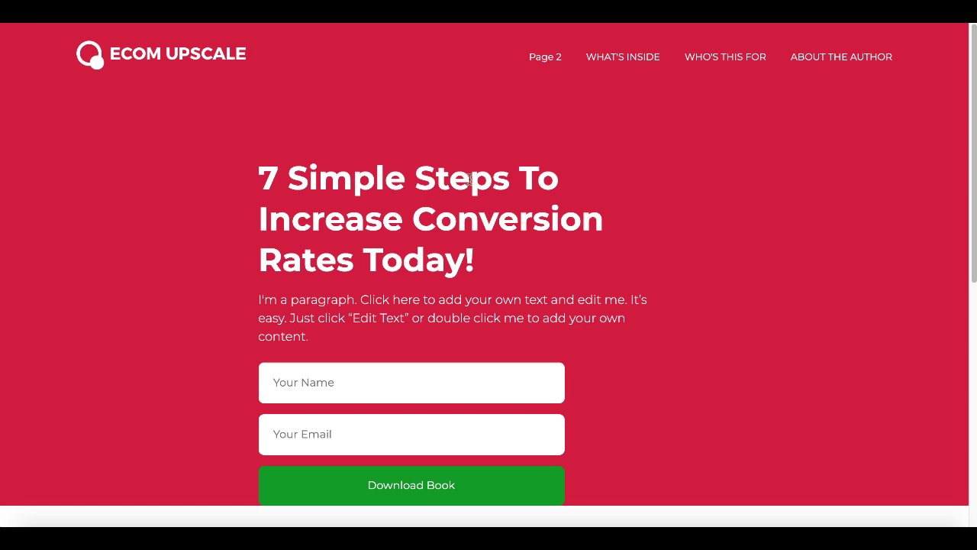
pyautogui.click(329, 379)
pyautogui.click(295, 430)
pyautogui.click(317, 366)
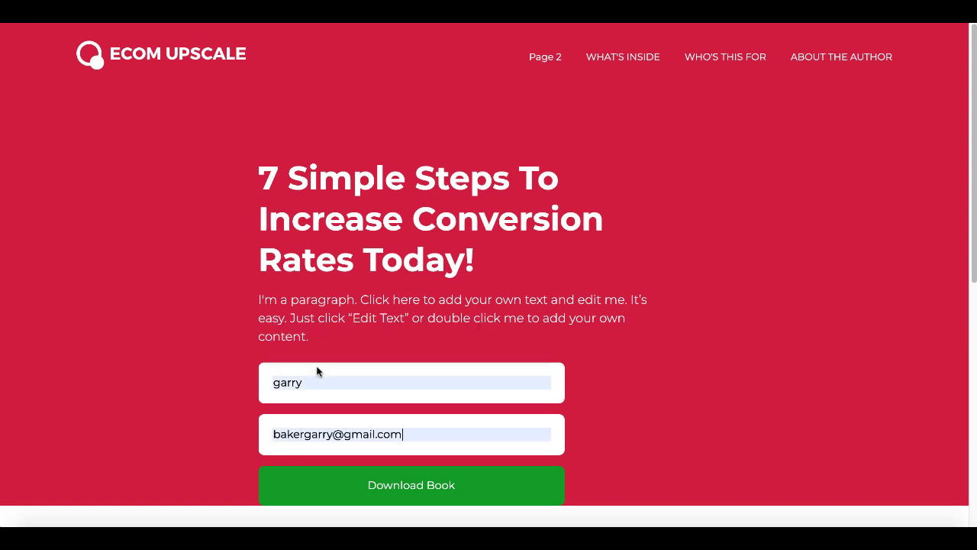
pyautogui.click(281, 485)
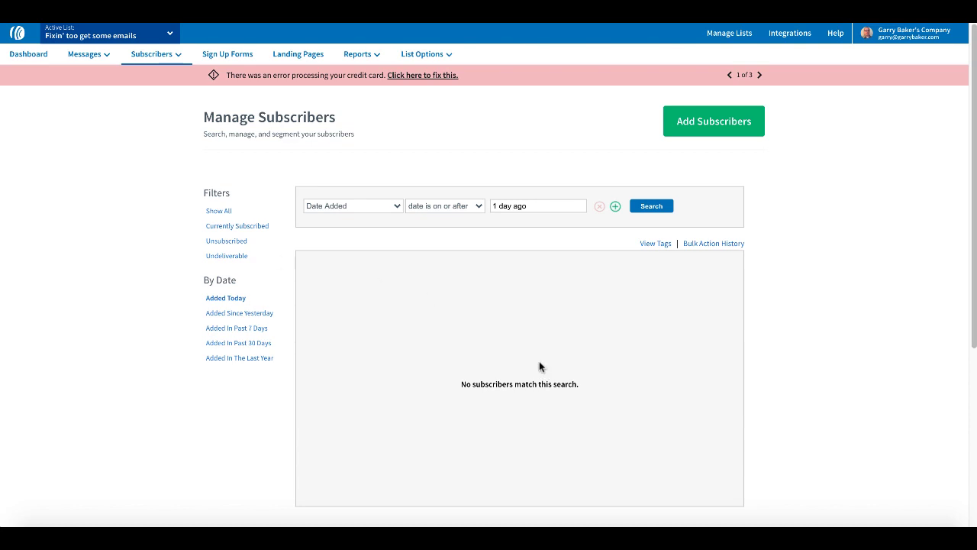
# Step: In AWeber, filter subscribers to those added today, expand the new subscriber's details and highlight the subscription source
pyautogui.click(240, 301)
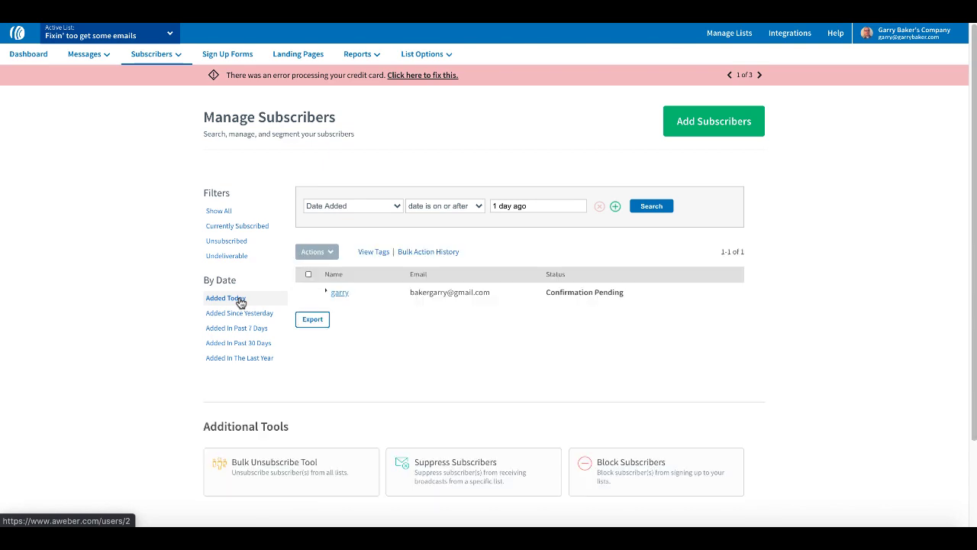
pyautogui.click(329, 294)
pyautogui.scroll(-1, 386, 388)
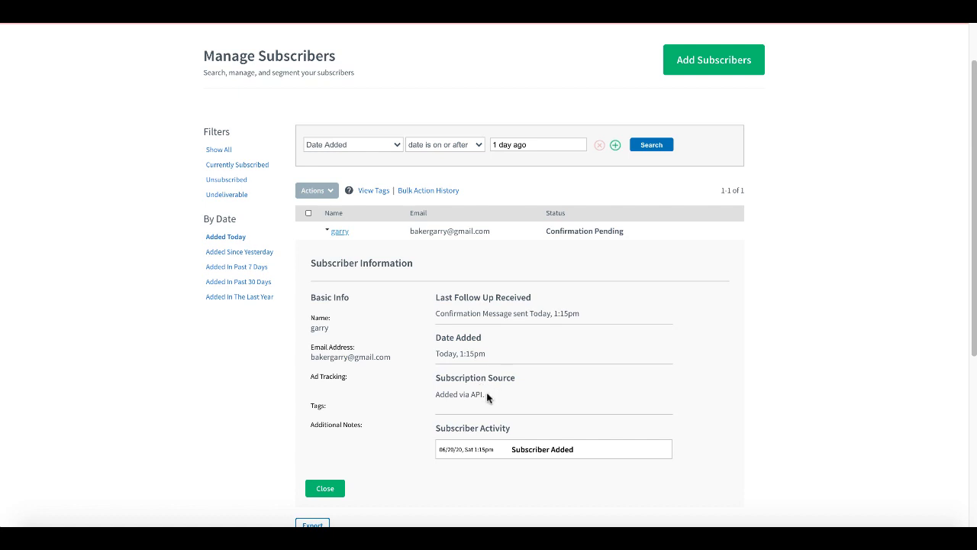
pyautogui.moveTo(487, 396); pyautogui.dragTo(436, 393)
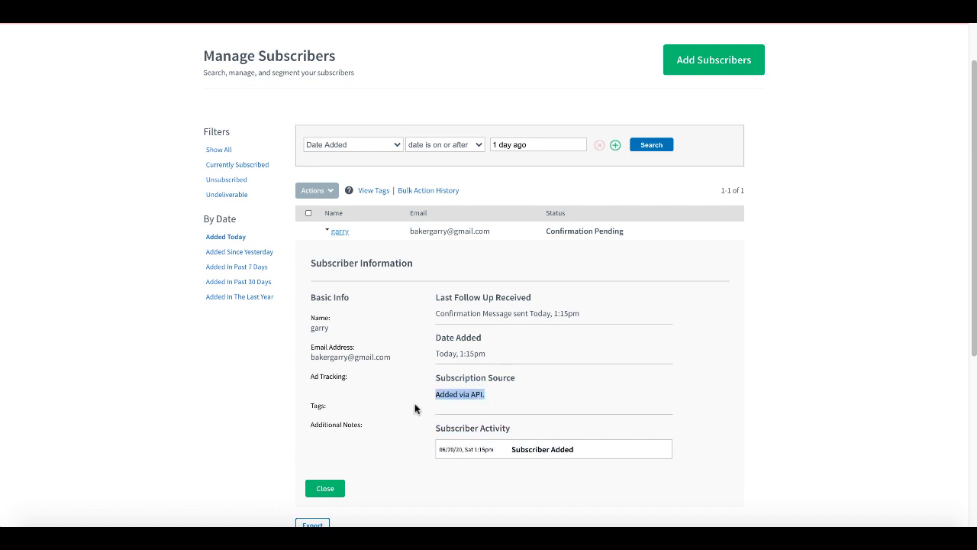